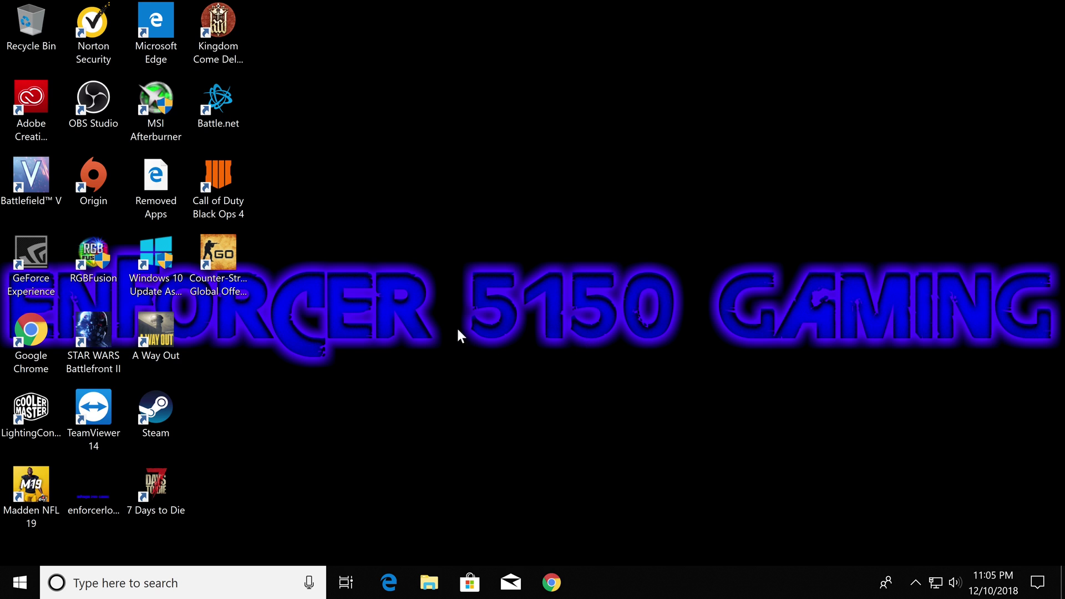
Launch Counter-Strike: Global Offensive from its desktop shortcut and switch to its window
left_click(222, 279)
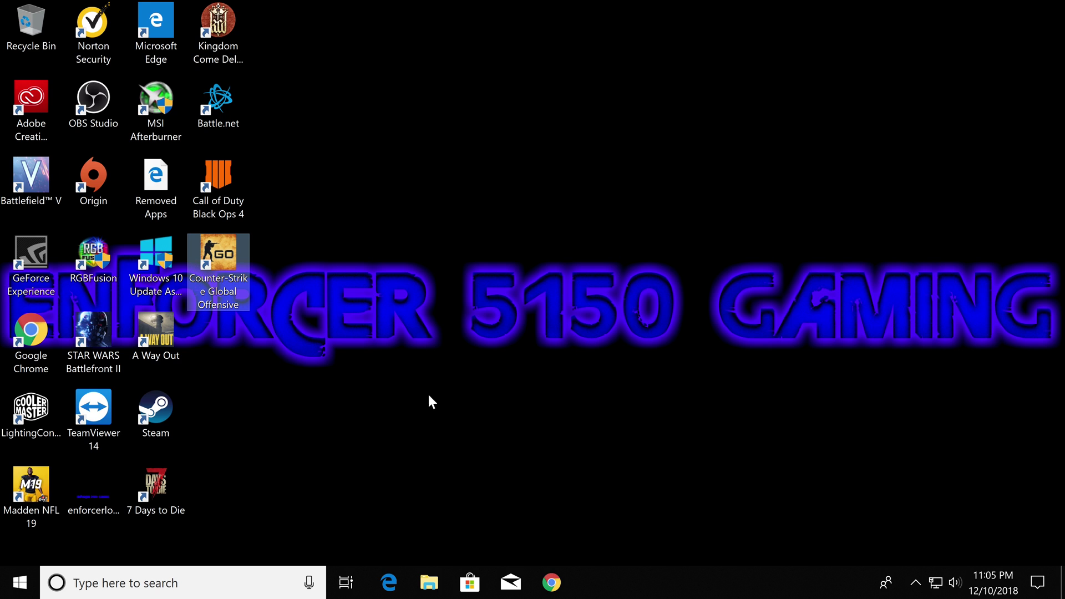
double_click(233, 277)
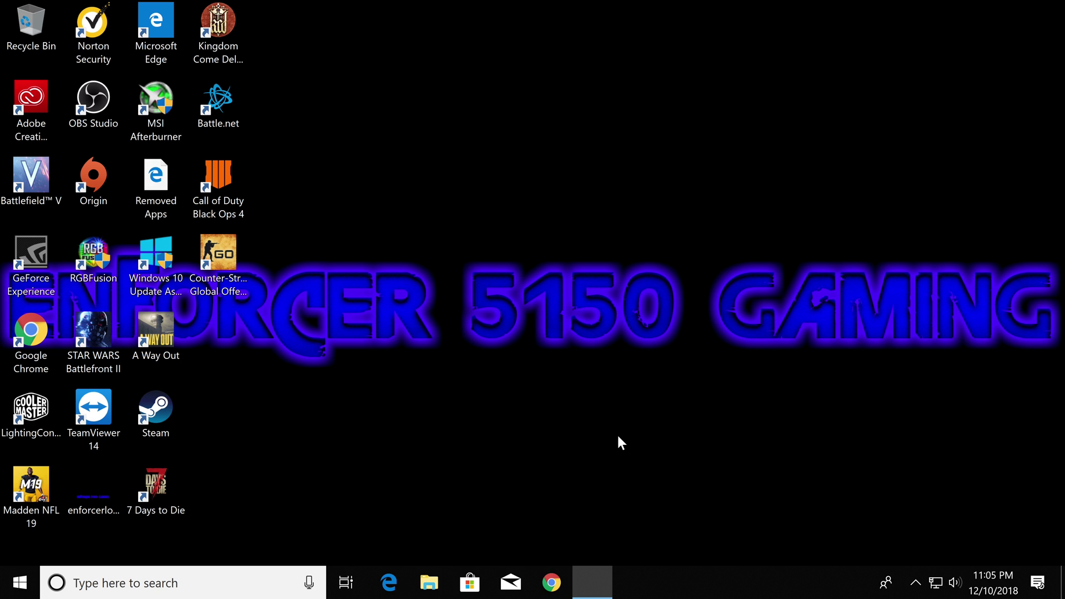
key("alt+Tab")
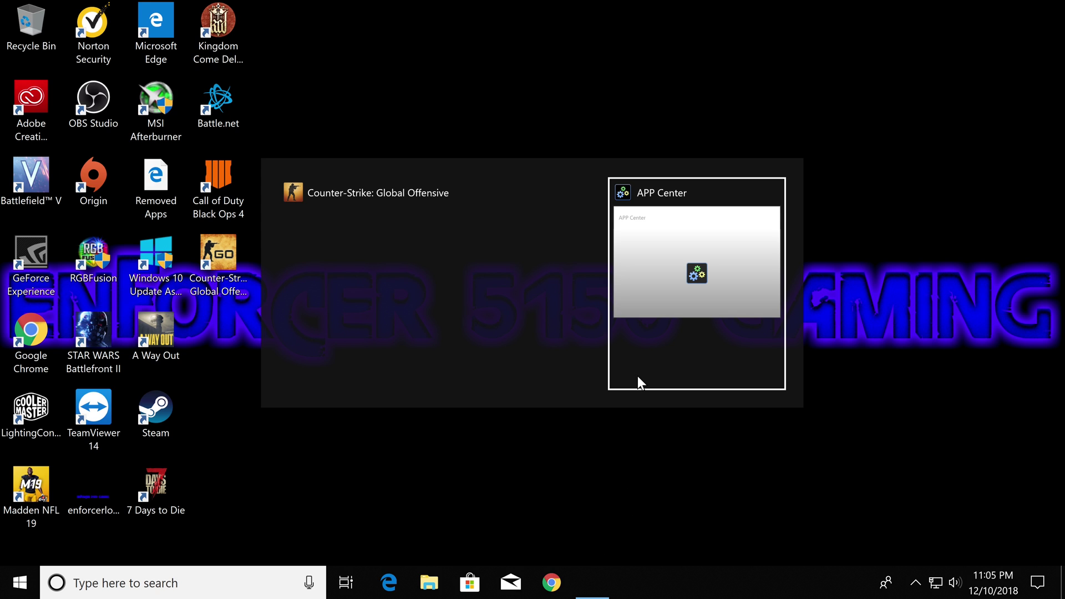
left_click(460, 328)
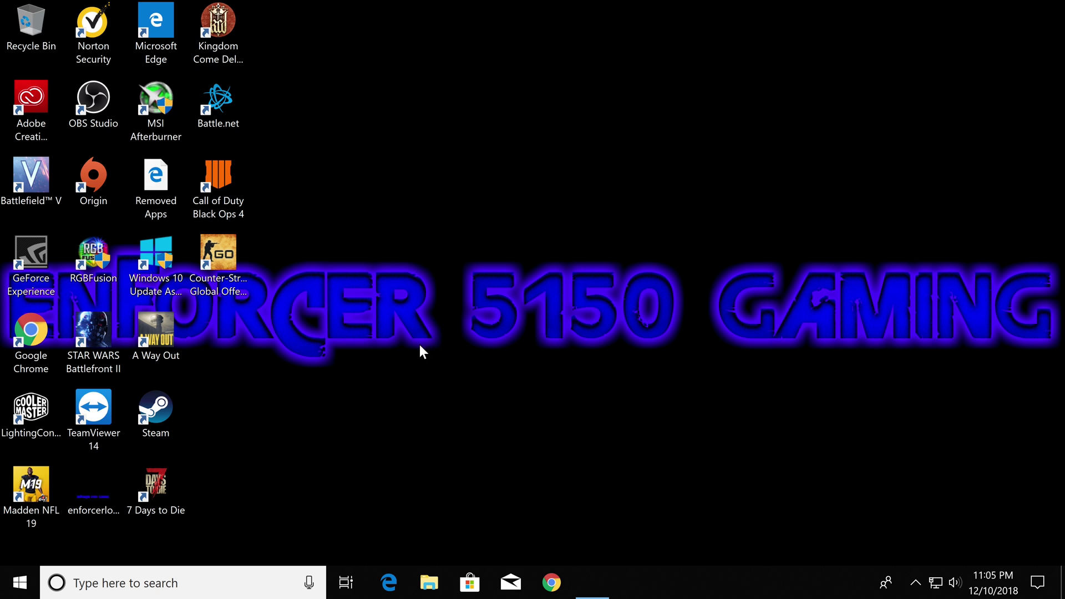
Search 'stew' in Start and open the Steam desktop app
key("super")
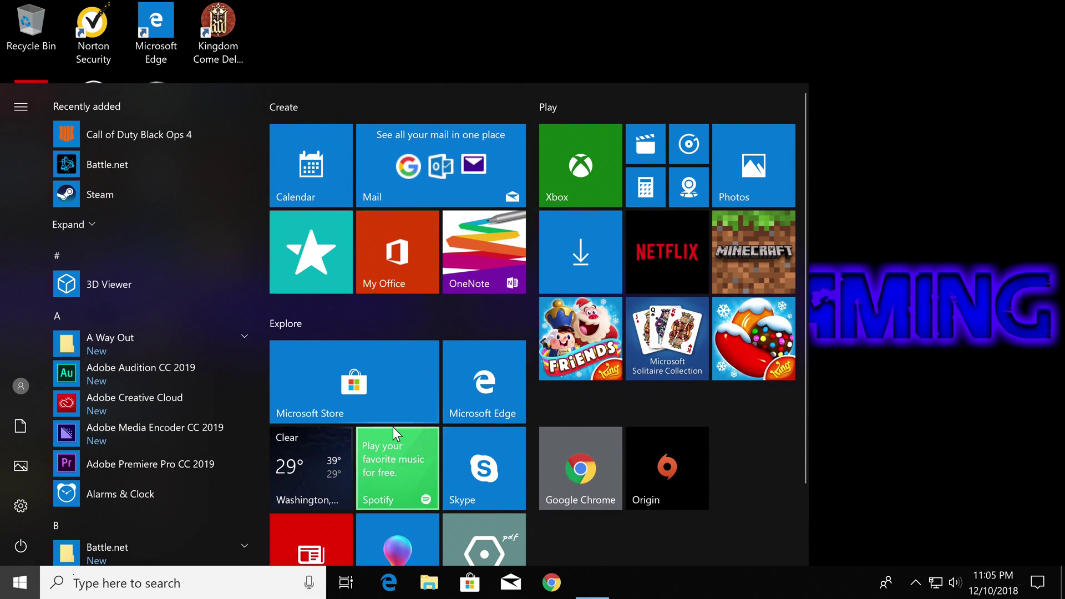
type("stew")
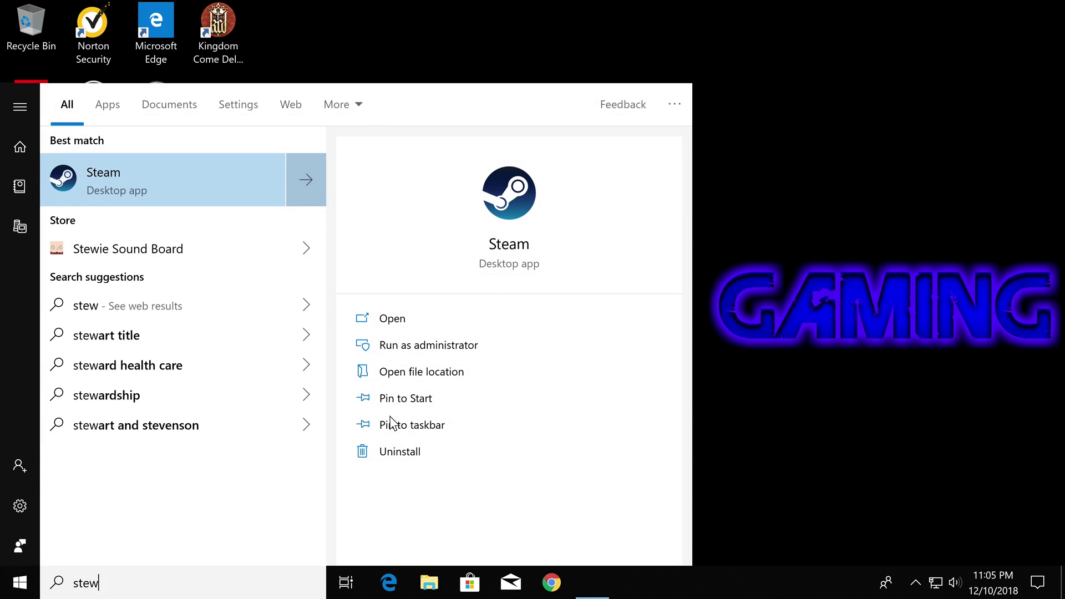
left_click(165, 201)
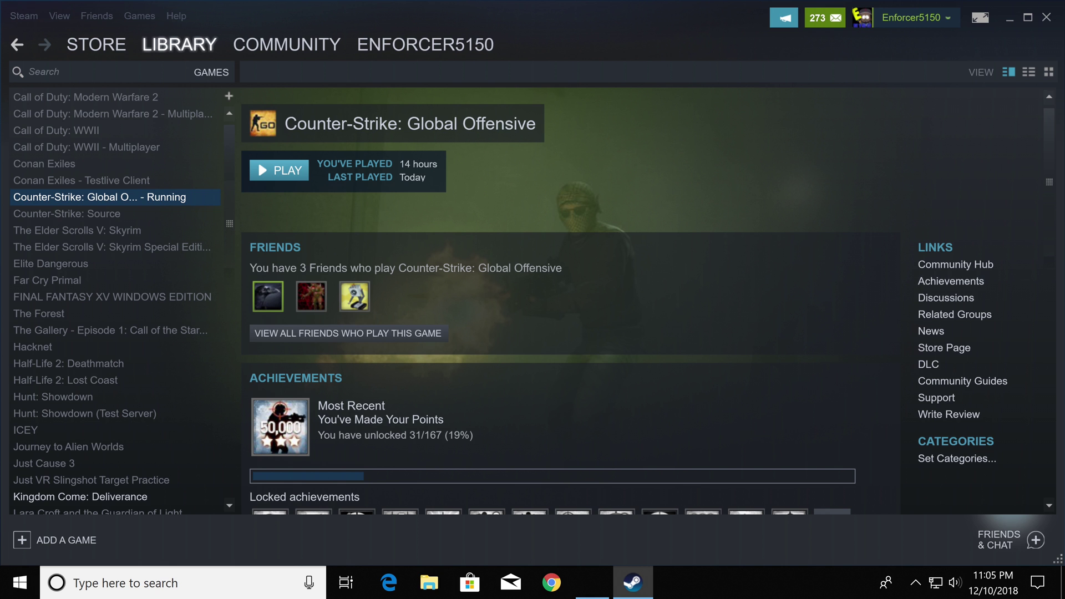
Sign out of Windows through the Start button's Shut down or sign out menu
left_click(5, 582)
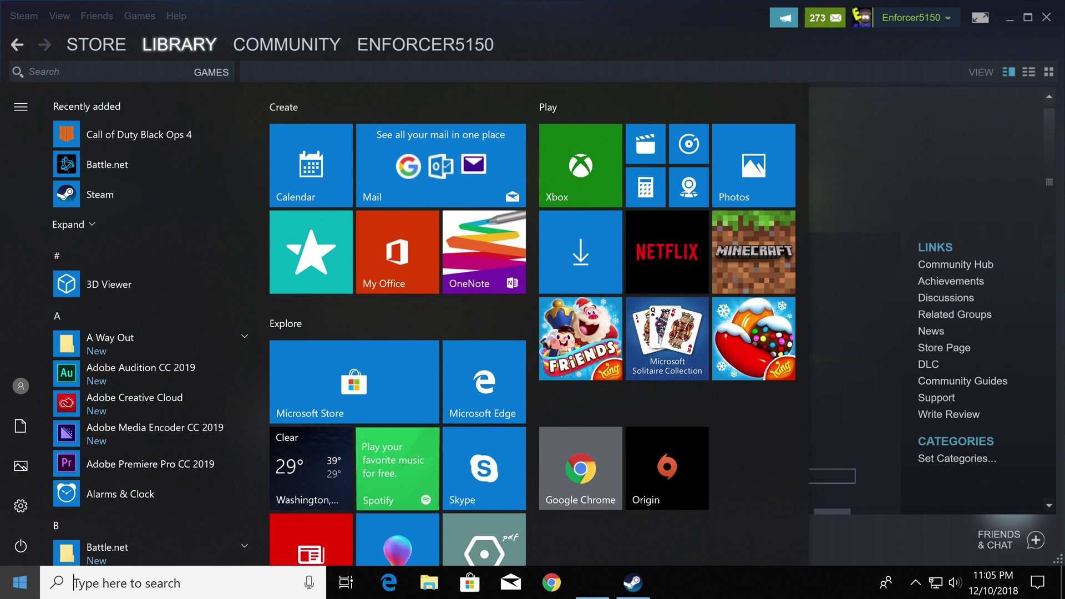
right_click(12, 583)
mouse_move(109, 542)
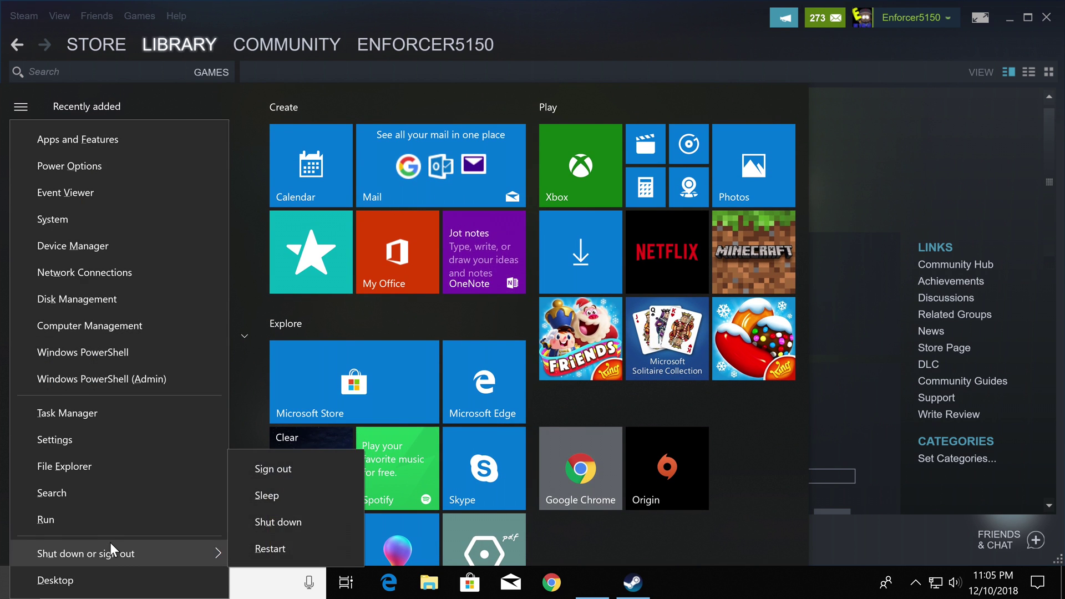
left_click(293, 471)
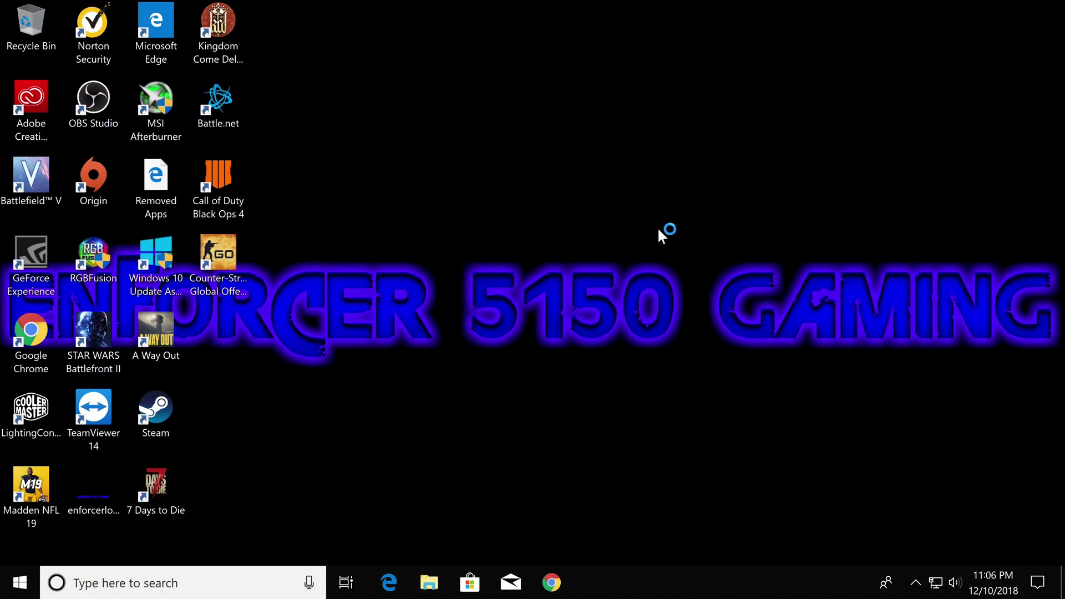
Change the display resolution from 3840 × 2160 to 2560 × 1440 and keep the change
right_click(660, 150)
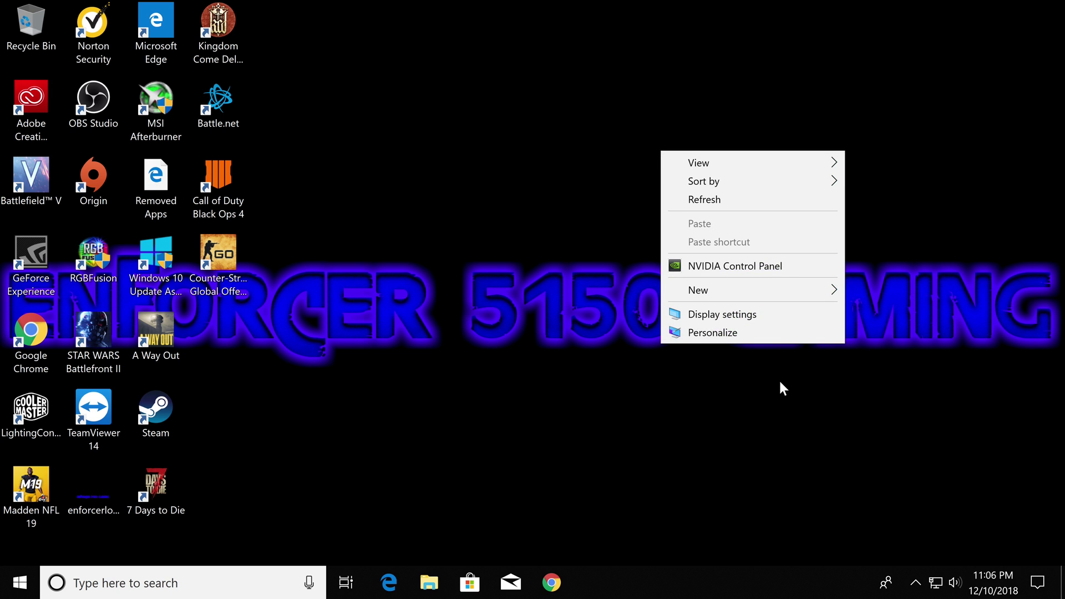
left_click(758, 319)
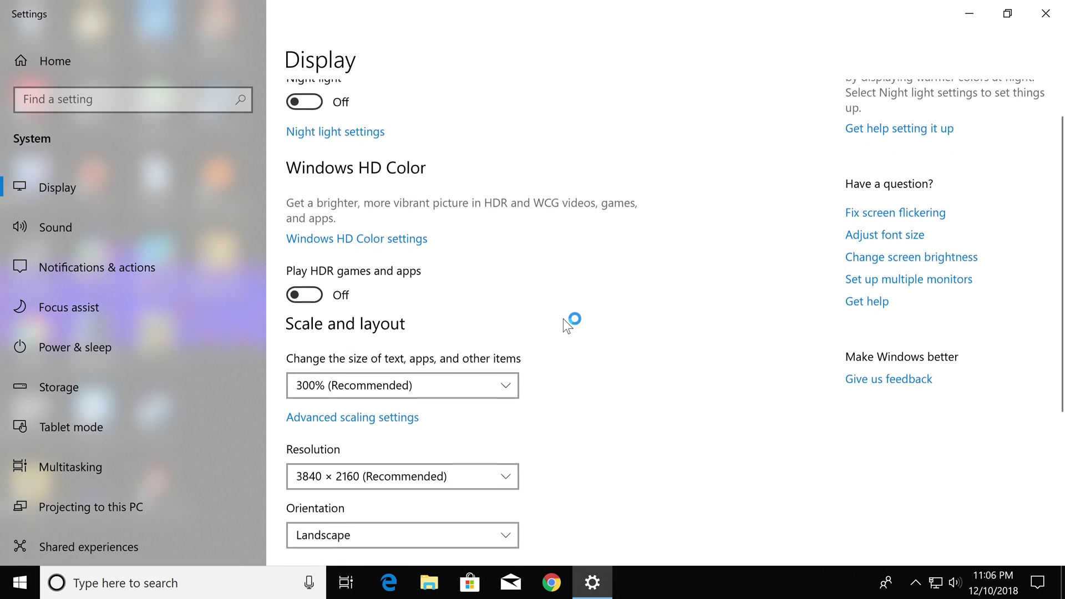
left_click(484, 443)
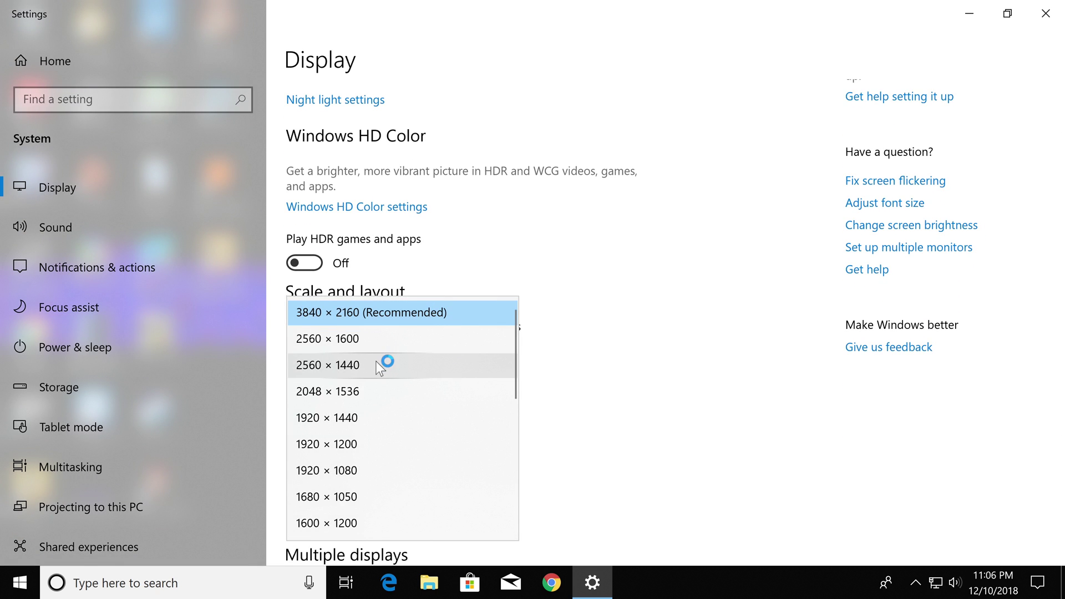
left_click(375, 361)
left_click(649, 320)
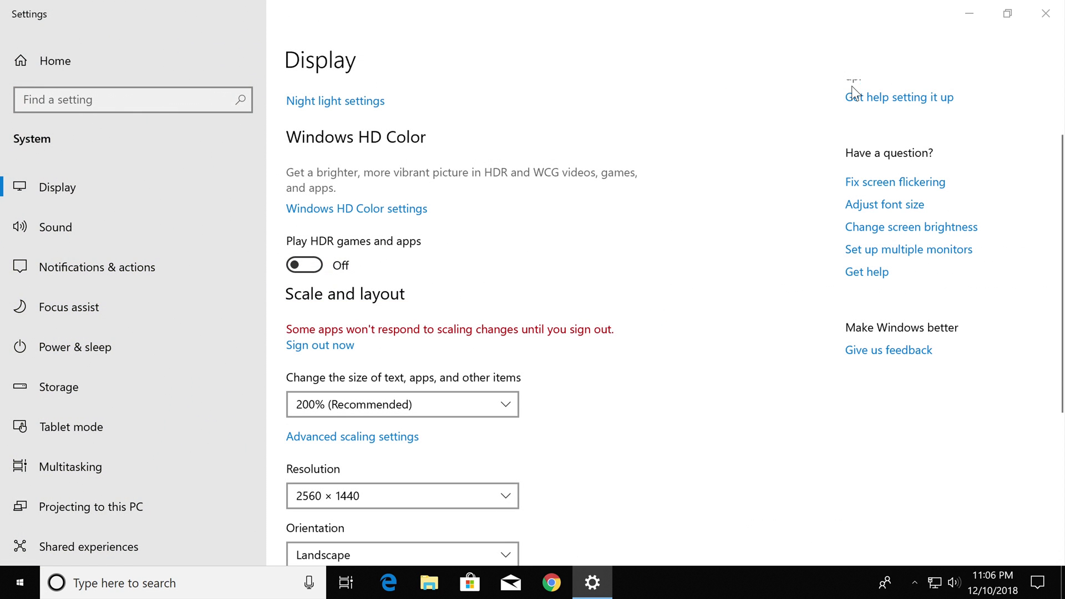
left_click(968, 22)
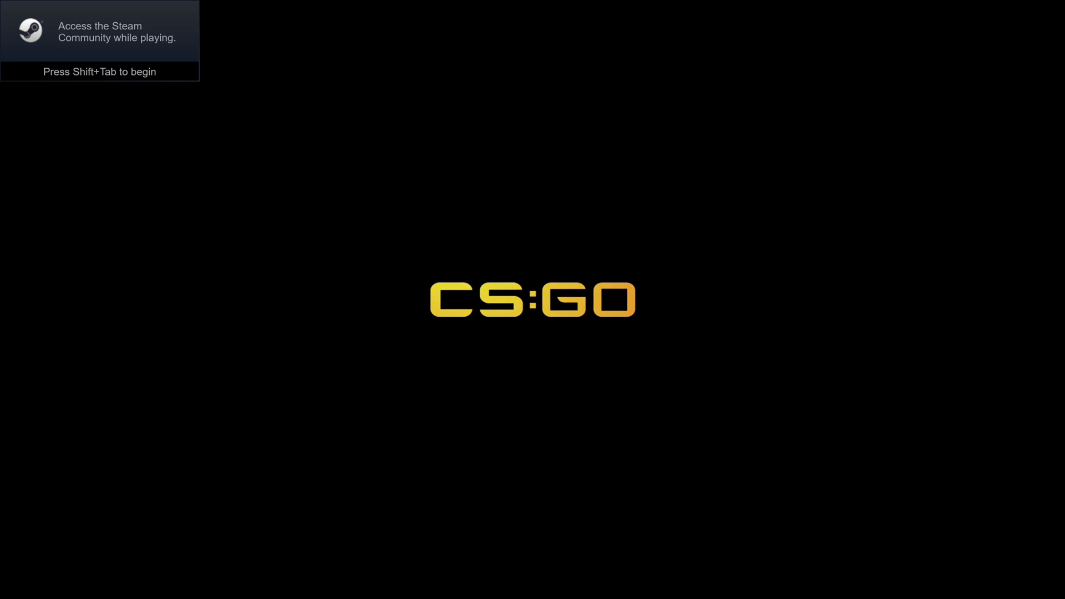
Leave the frozen CS:GO intro, sign out of Windows, and sign back in
key("super")
right_click(19, 582)
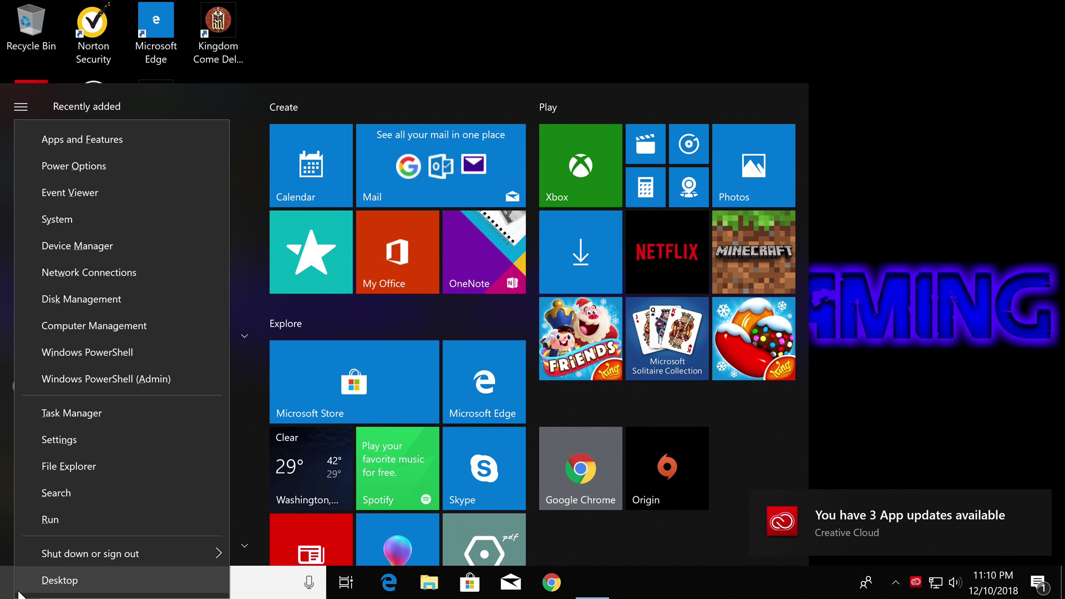
mouse_move(22, 571)
left_click(327, 460)
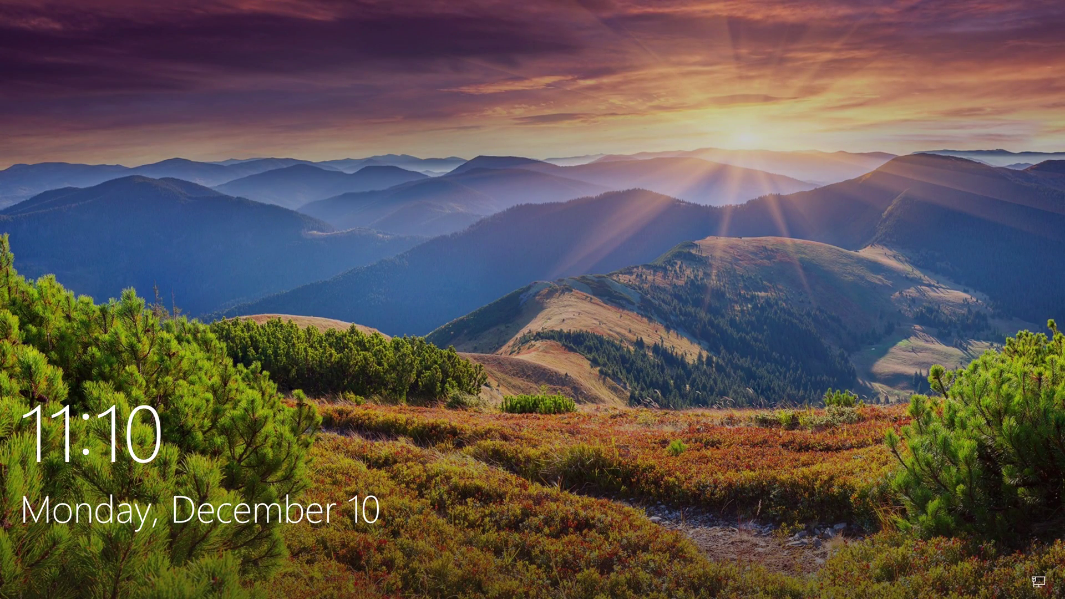
left_click(698, 471)
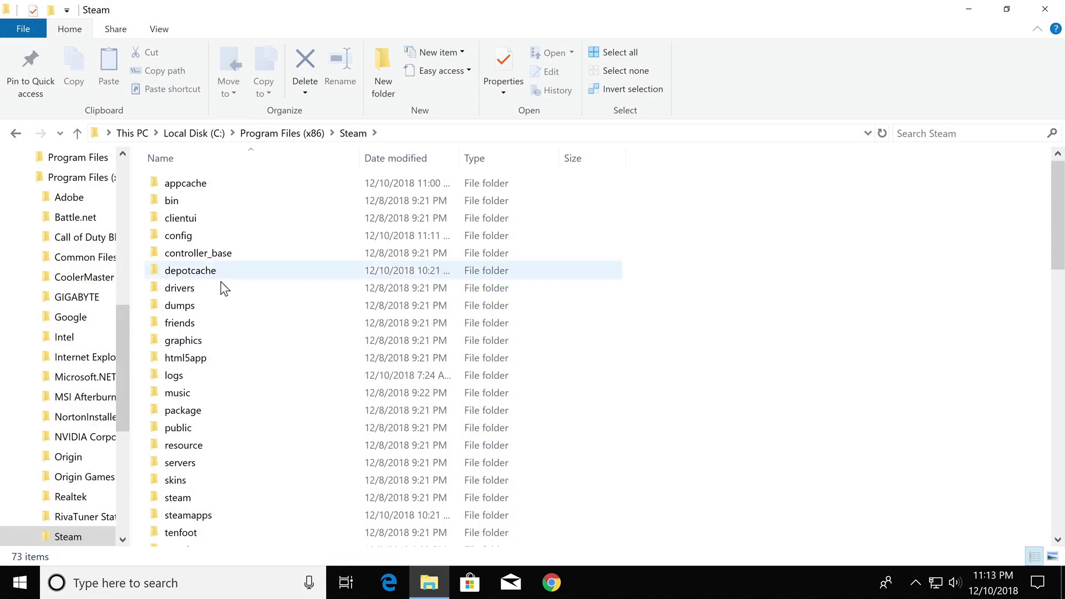
Browse through steamapps\common into the Counter-Strike Global Offensive game folder
scroll(215, 314, "down", 4)
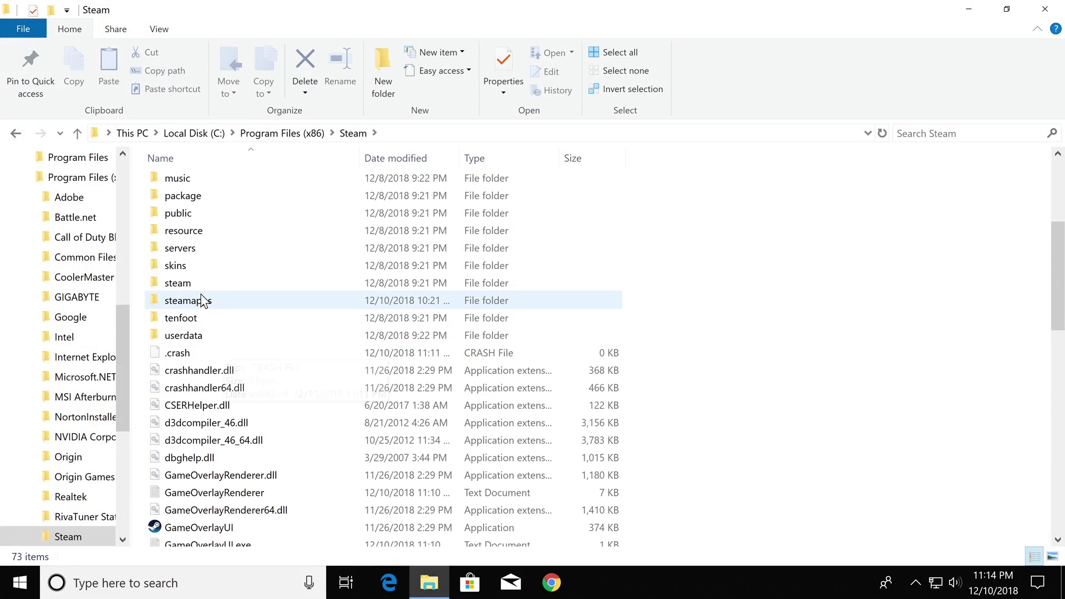
double_click(202, 304)
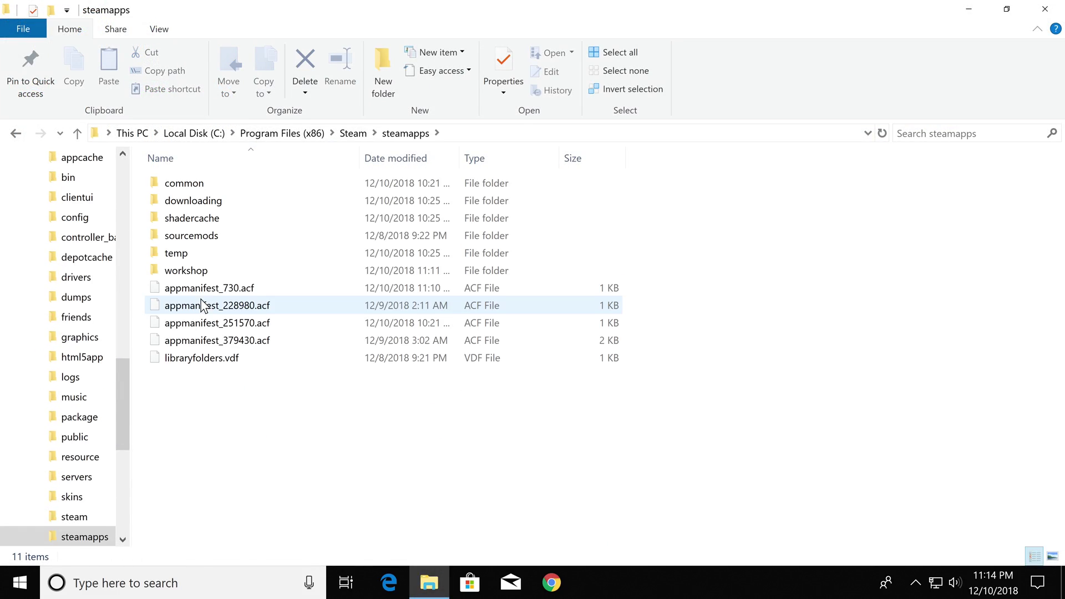
double_click(197, 188)
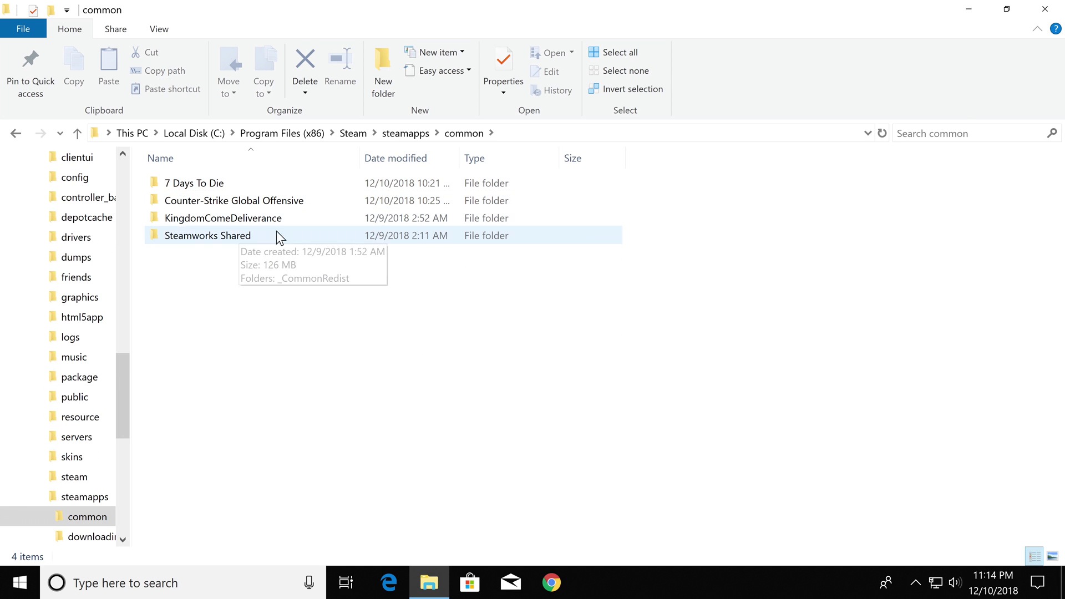
double_click(286, 208)
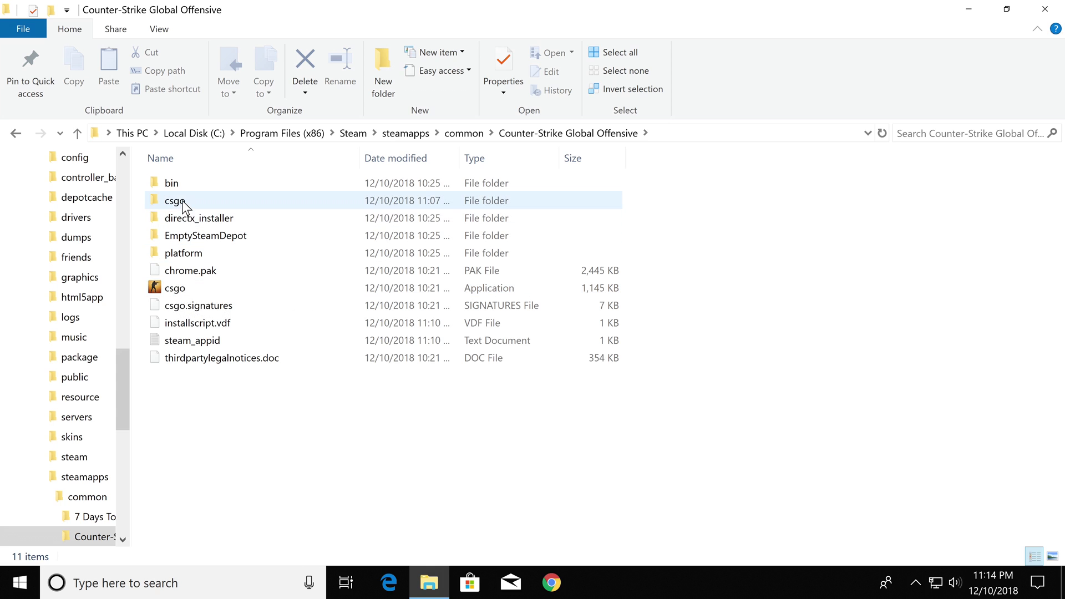
Delete the csgo application file and close File Explorer
left_click(184, 287)
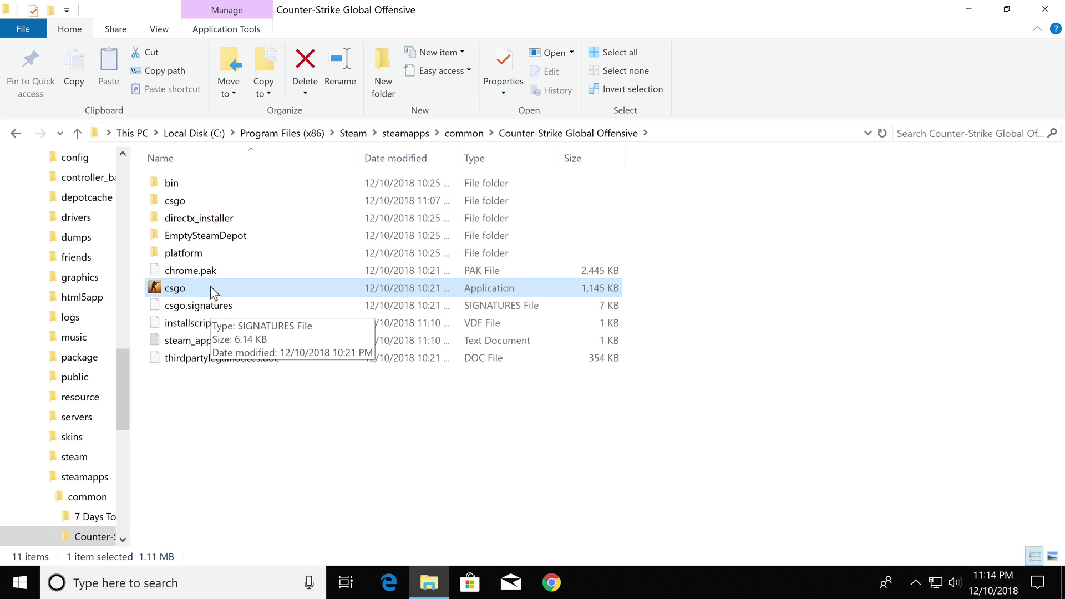
right_click(211, 285)
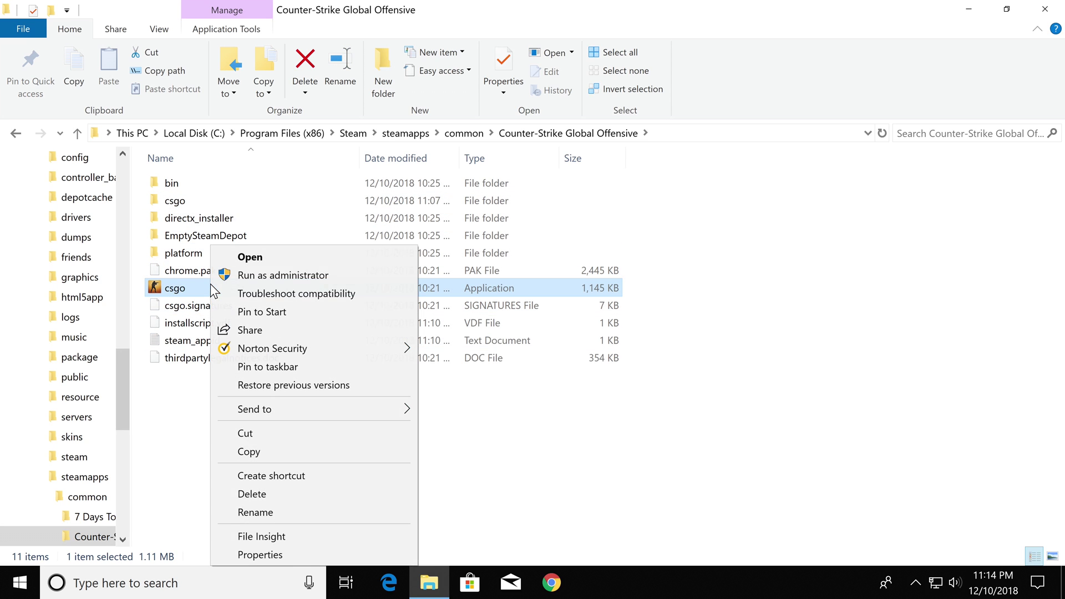
left_click(311, 494)
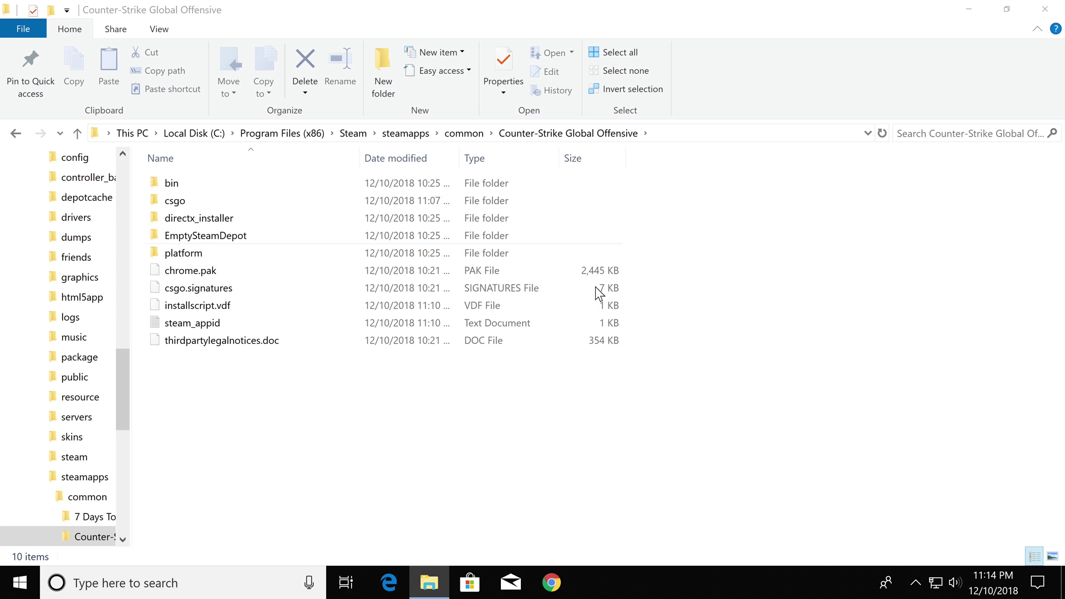
double_click(748, 5)
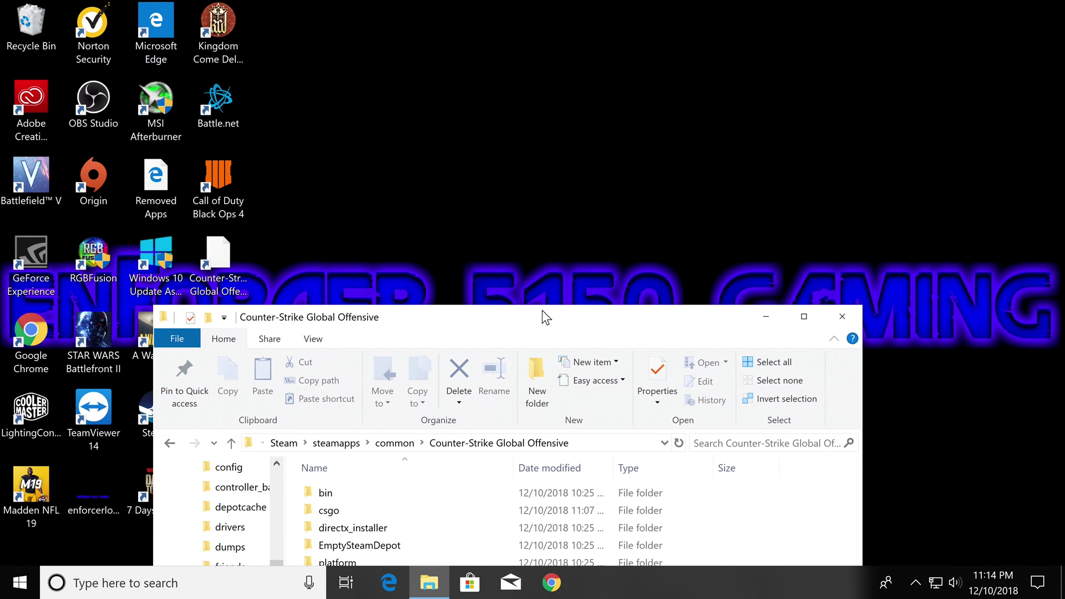
left_click(848, 310)
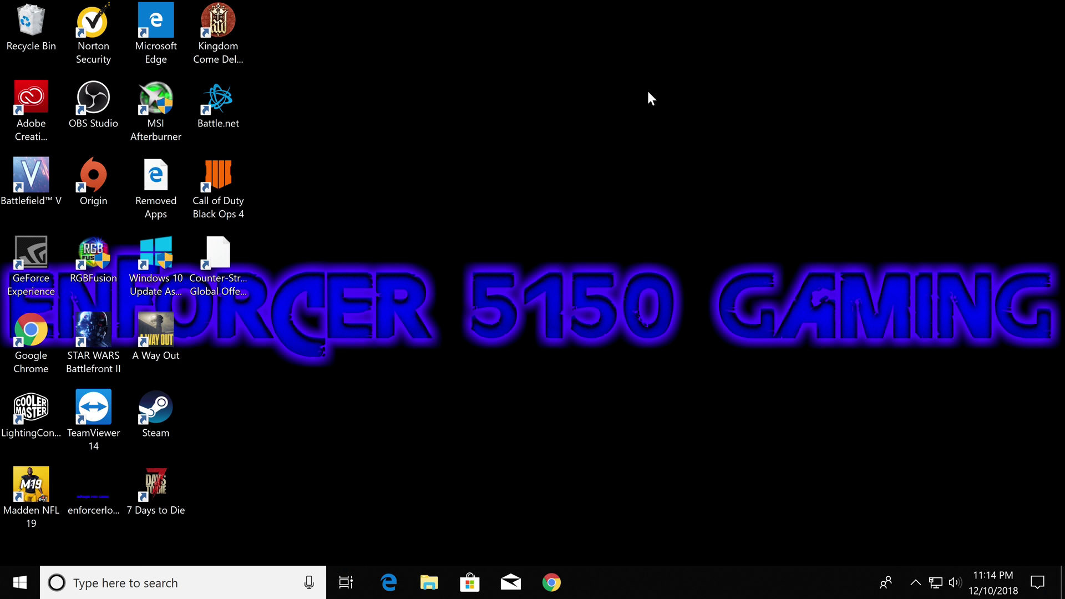
Verify CS:GO's game files from Properties > Local Files; 2 failed files get reacquired
double_click(158, 413)
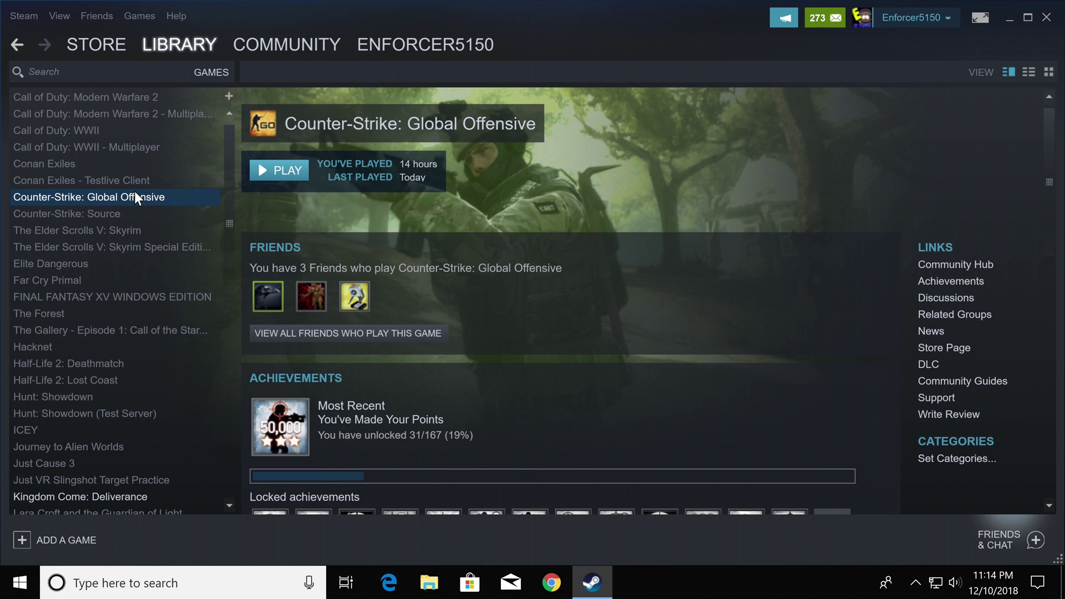
right_click(134, 197)
left_click(205, 408)
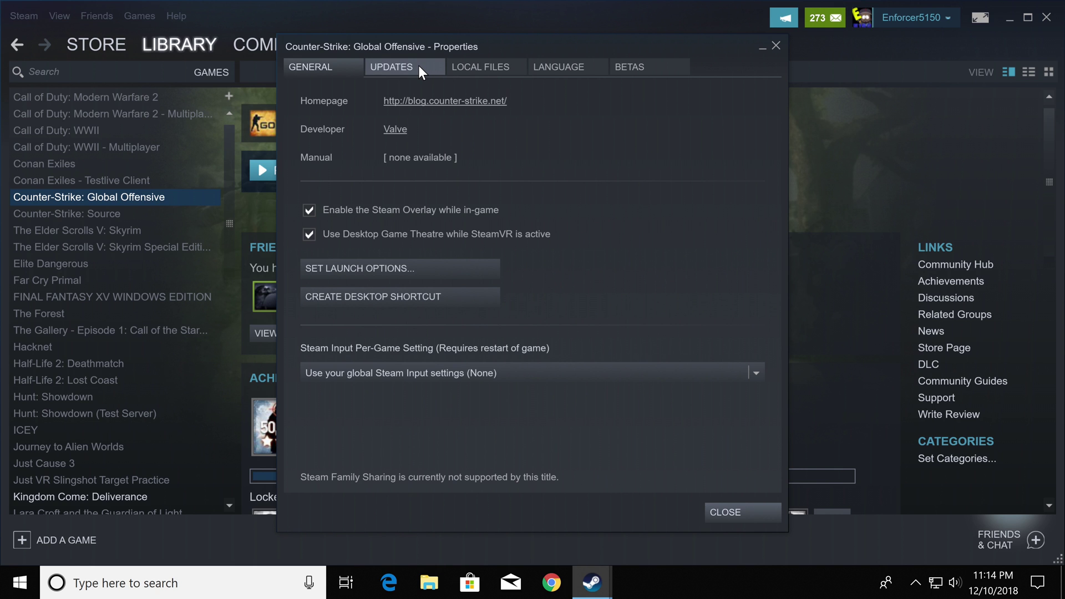
left_click(418, 65)
left_click(467, 59)
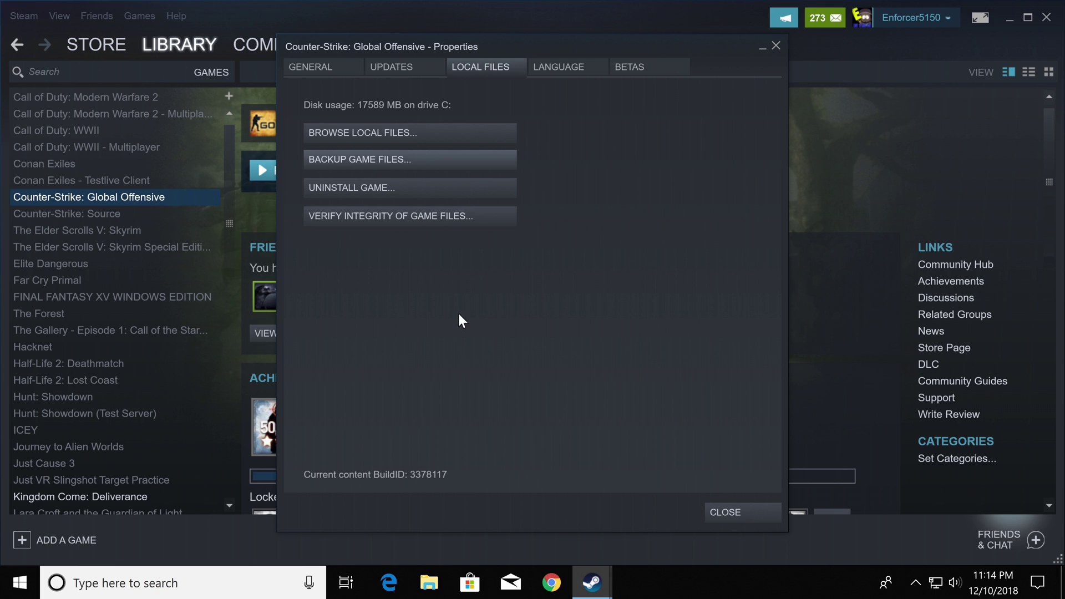
left_click(428, 215)
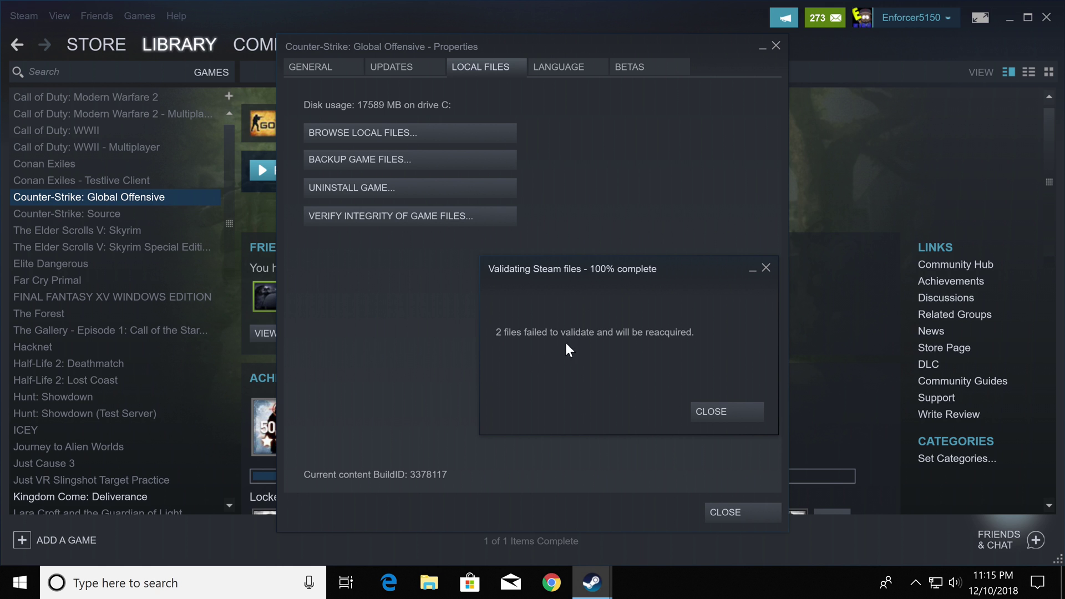
left_click(703, 411)
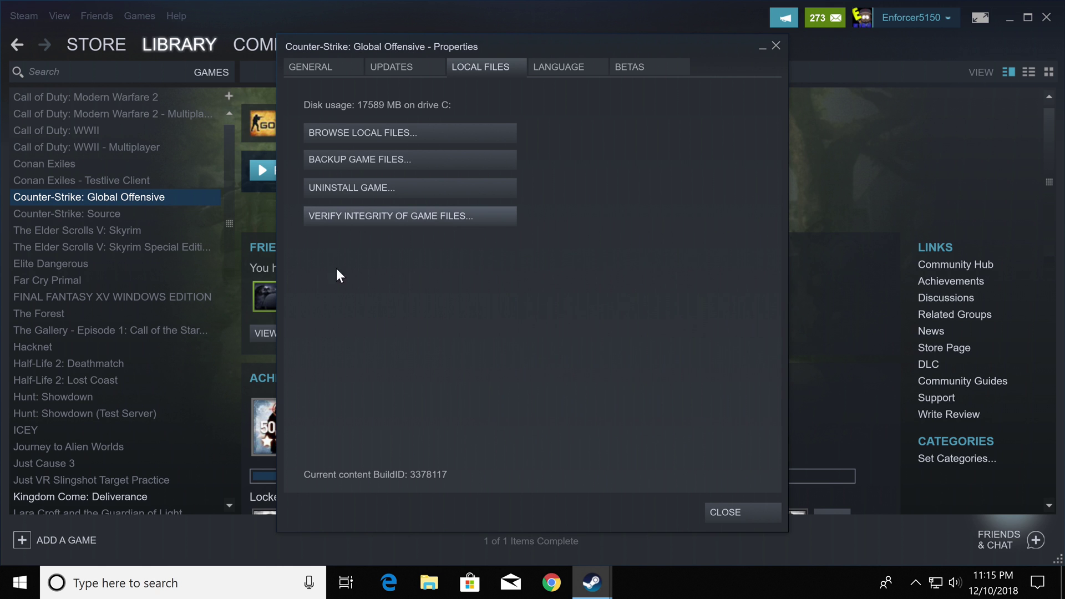
left_click(719, 509)
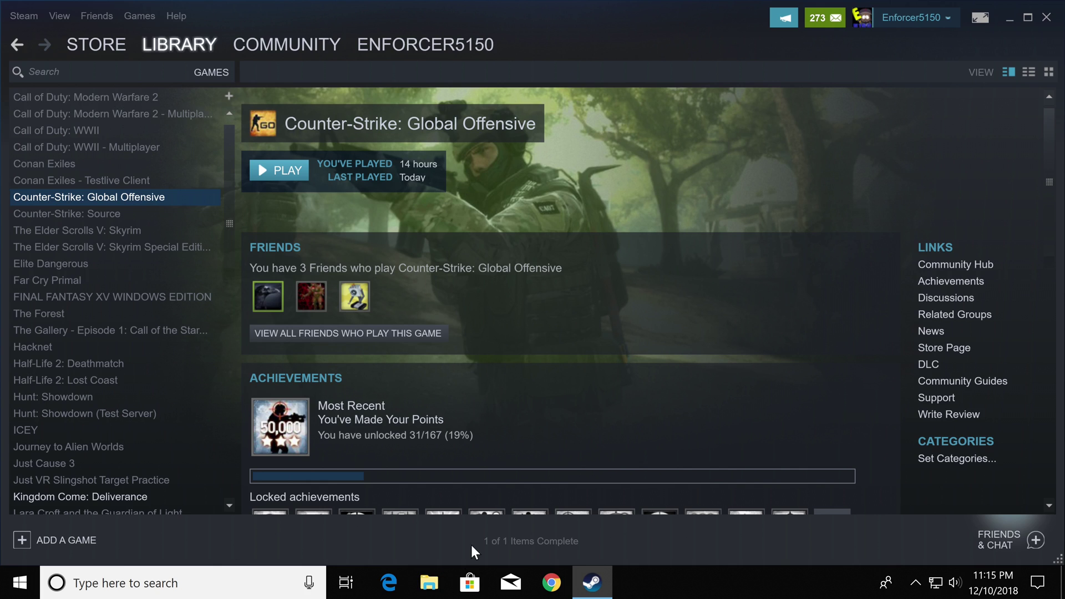
left_click_drag(657, 10, 627, 278)
right_click(599, 316)
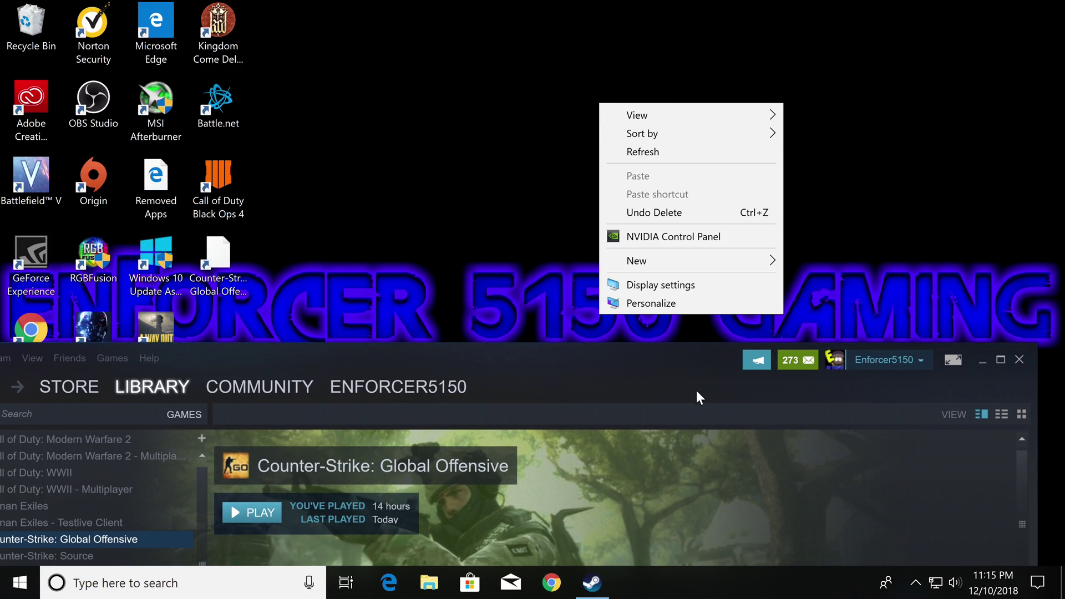
left_click(694, 288)
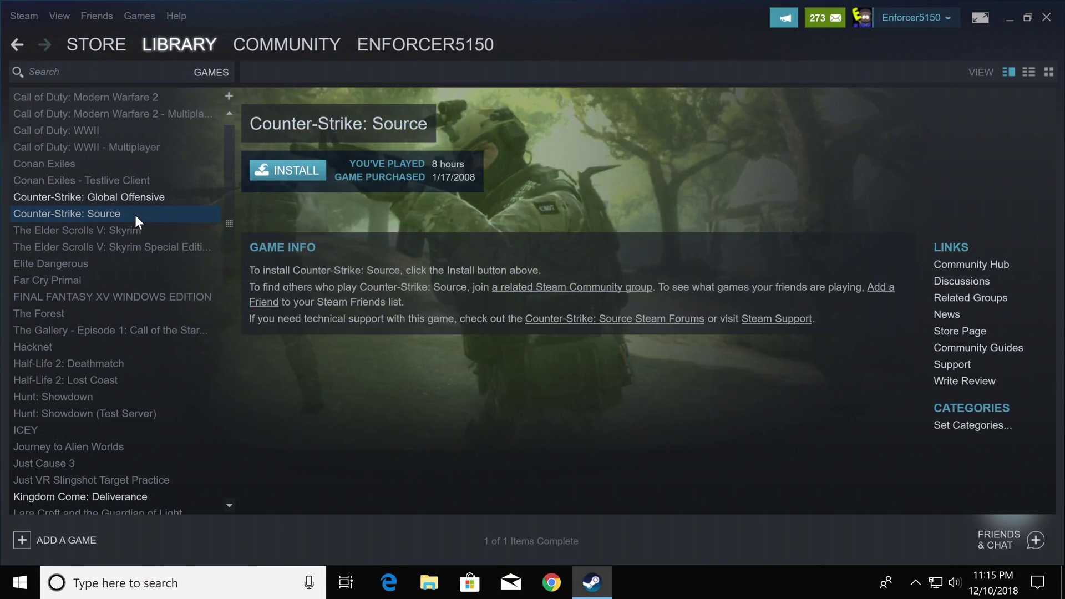
left_click(126, 196)
right_click(126, 198)
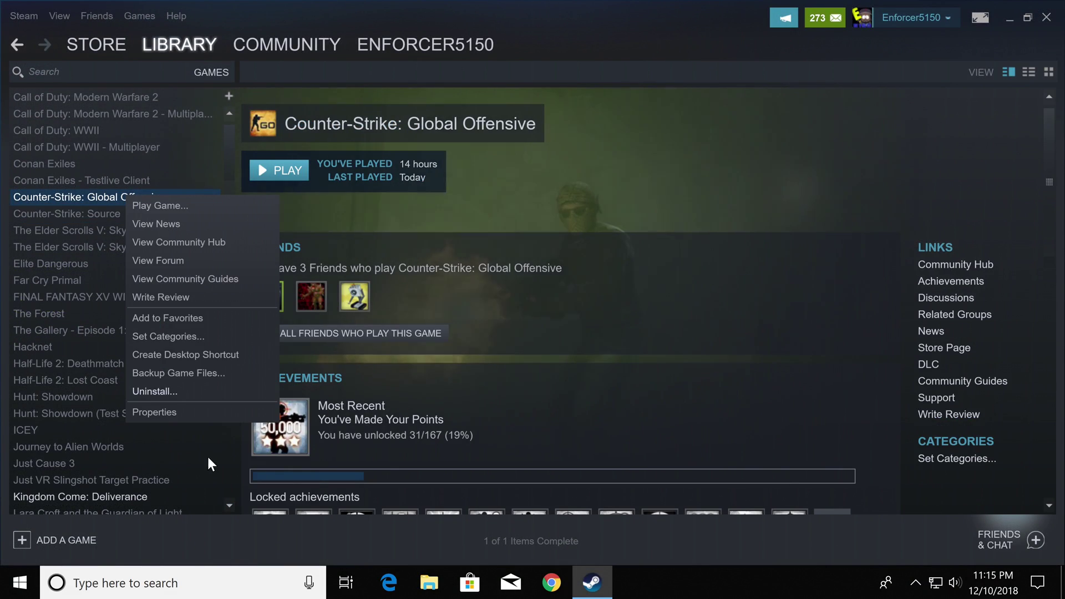
Set CS:GO's Steam launch options to '-autoconfig -windowed' and close Properties
left_click(175, 339)
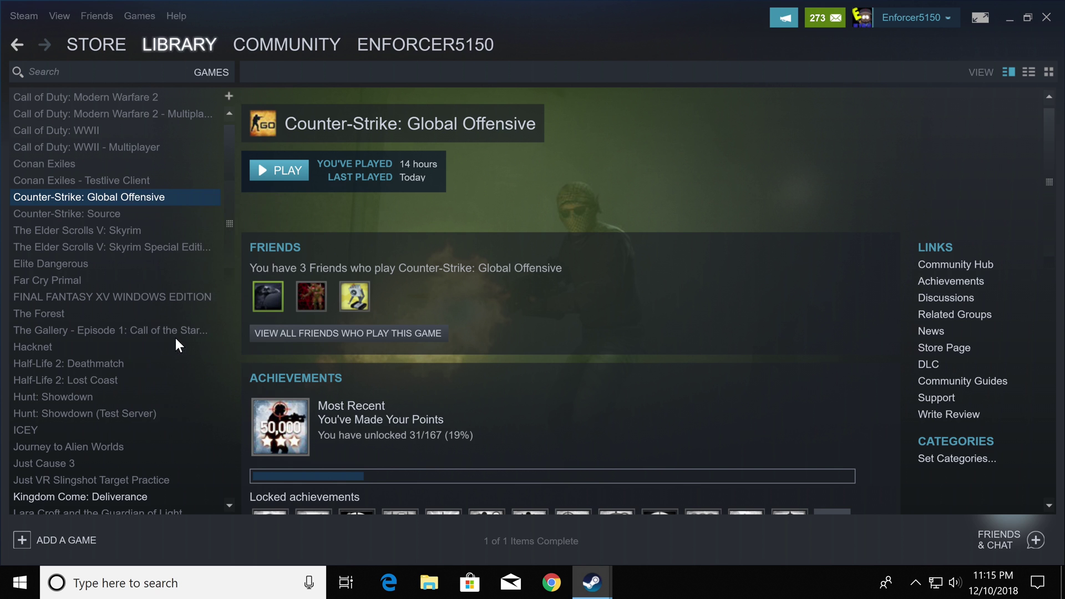
left_click(668, 436)
right_click(106, 201)
left_click(180, 417)
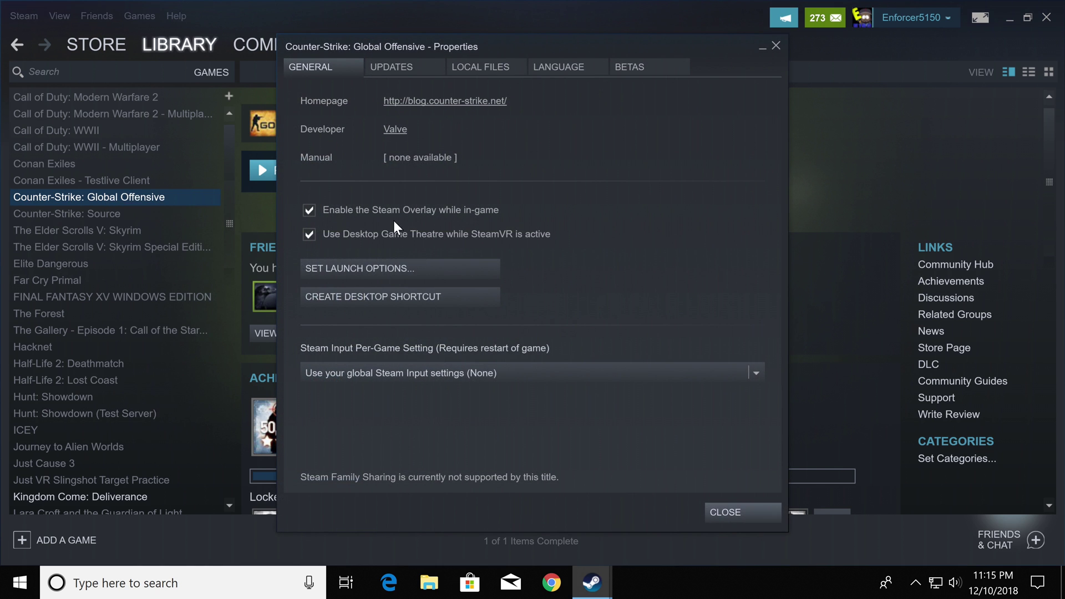
left_click(365, 270)
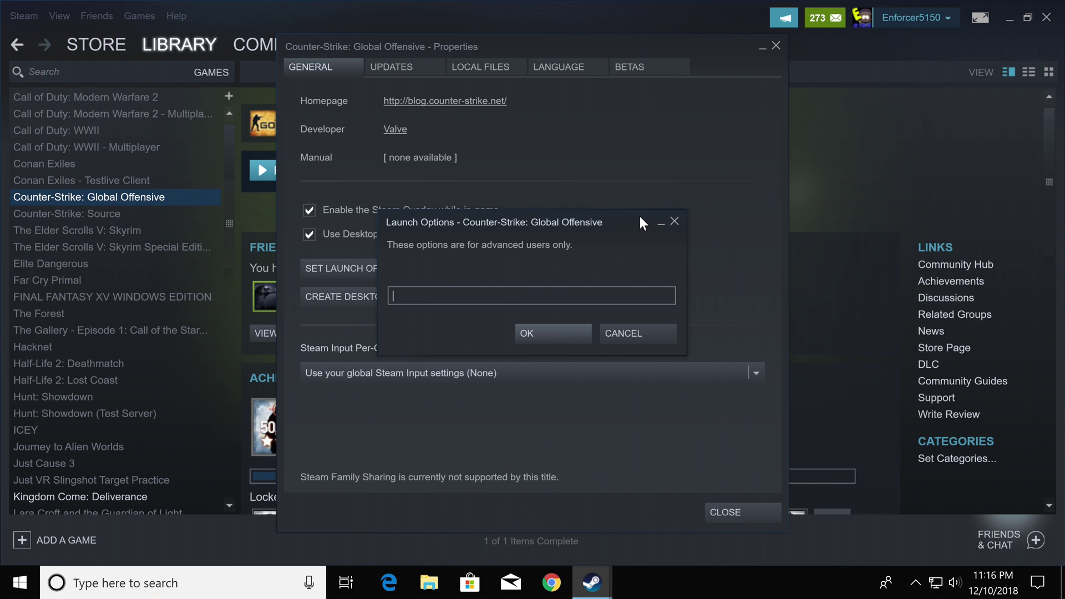
type("-auto")
type("config")
type(" -windowed")
left_click(533, 332)
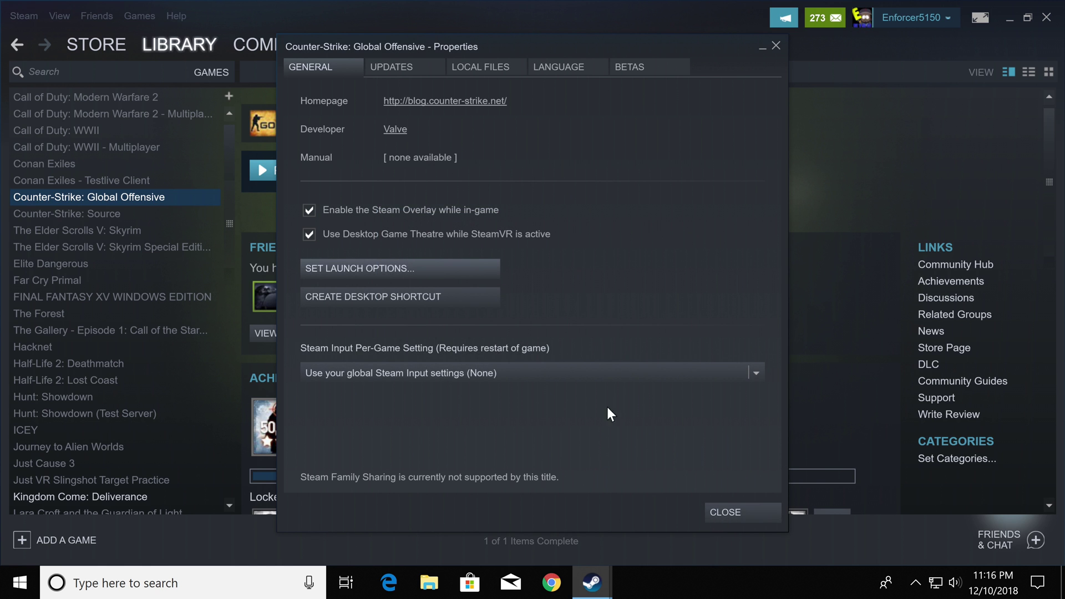
left_click(723, 514)
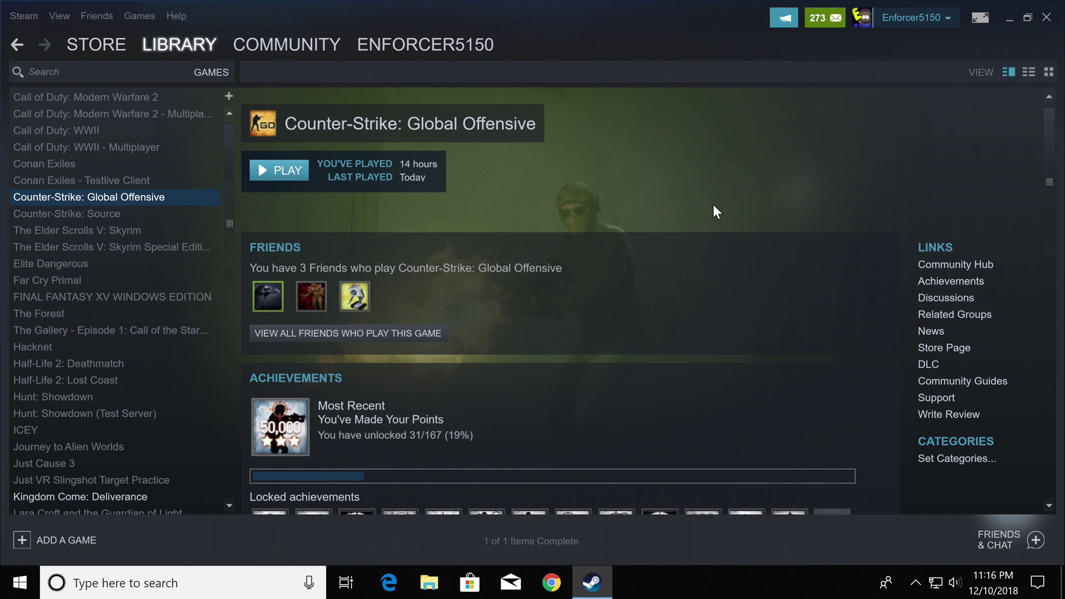
Press PLAY for CS:GO and approve the Steam Client Service prompt
left_click(278, 169)
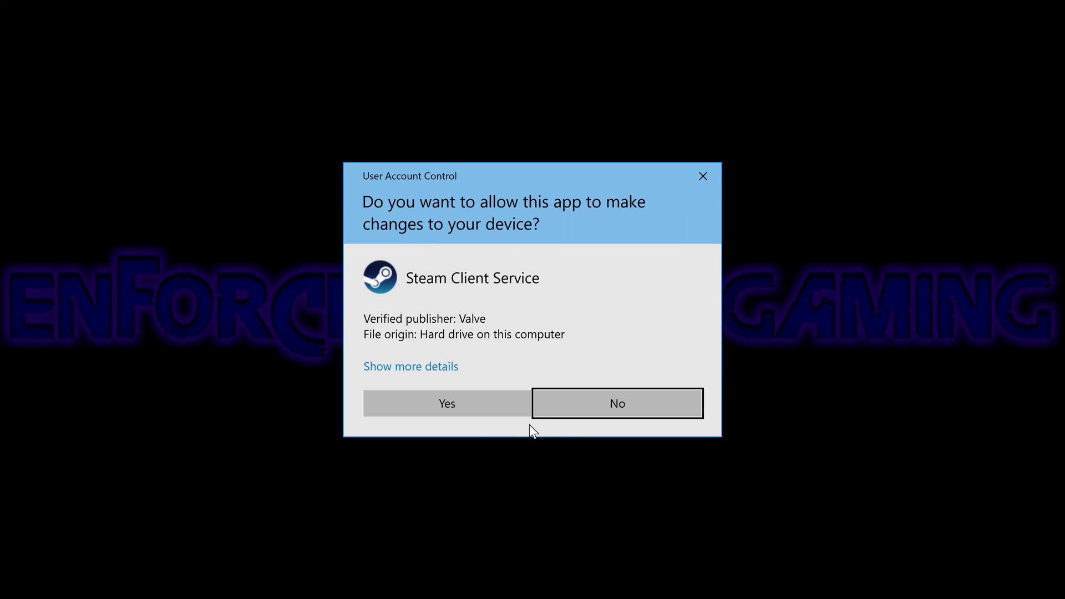
left_click(444, 403)
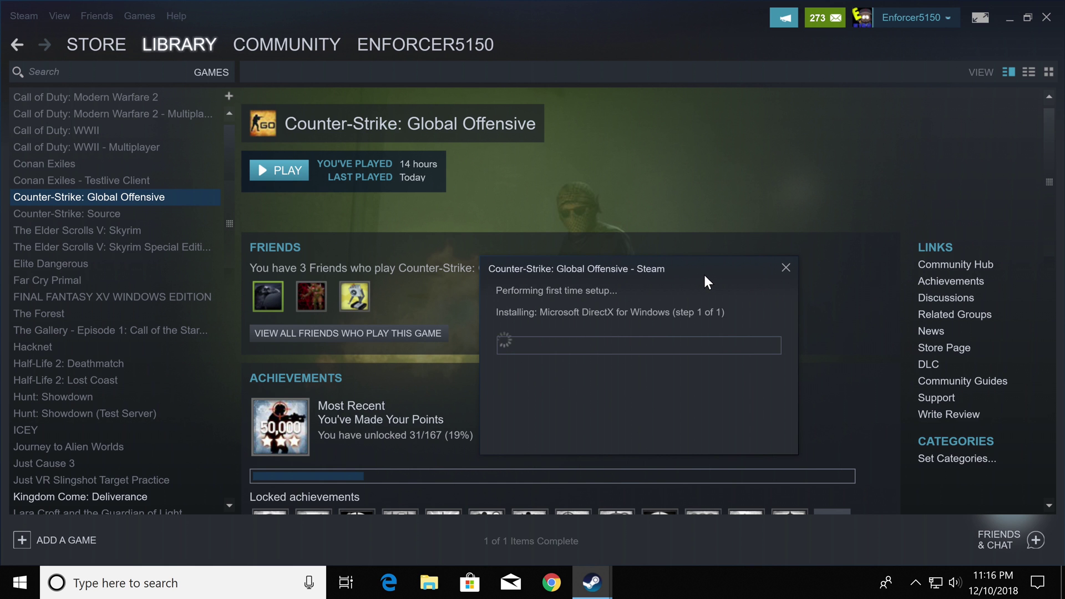